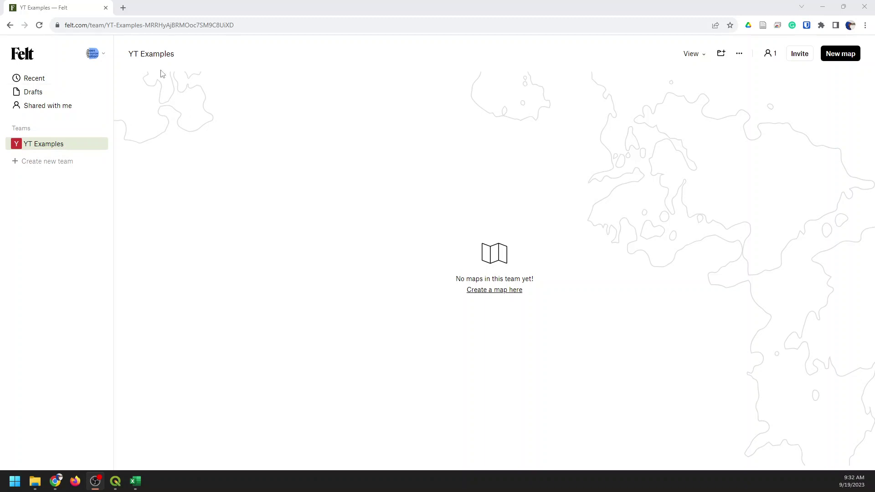
Step: Start a new Untitled Map in Felt, then bring the store address spreadsheet forward
click(50, 87)
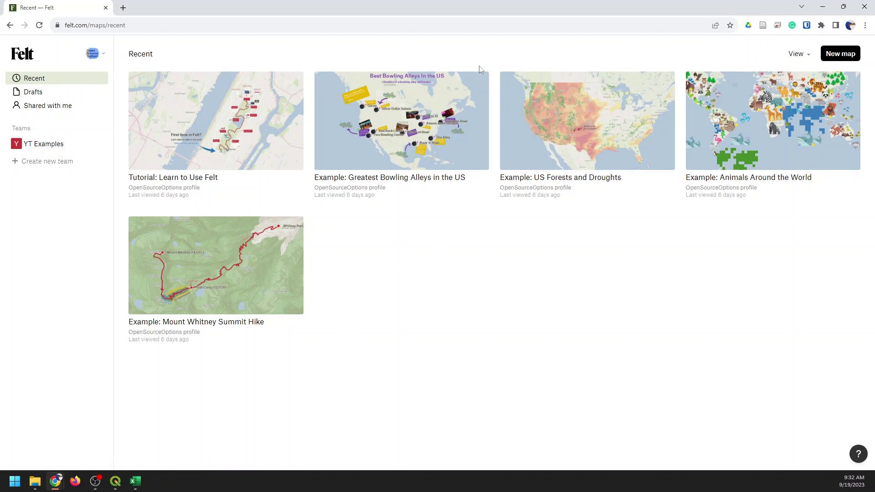
click(40, 145)
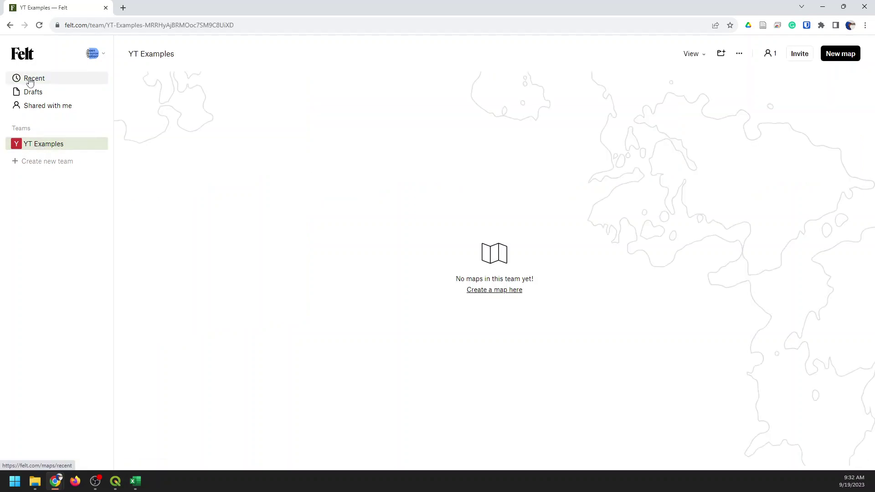
click(27, 80)
click(842, 56)
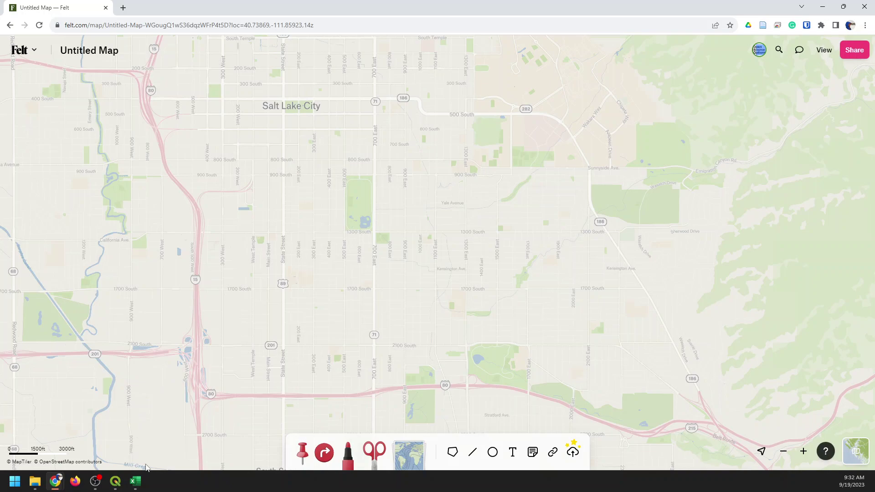
click(138, 483)
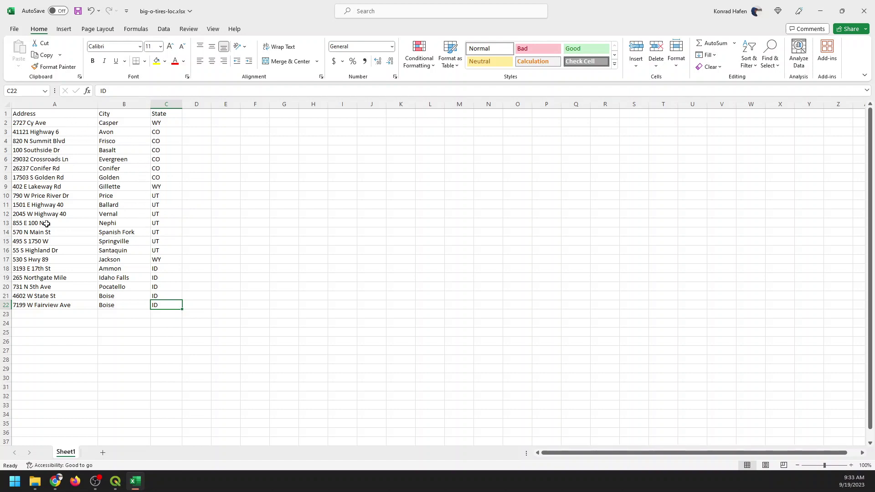
Step: Close the big-o-tires-loc.xlsx workbook in Excel, discarding unsaved changes
click(865, 15)
click(450, 252)
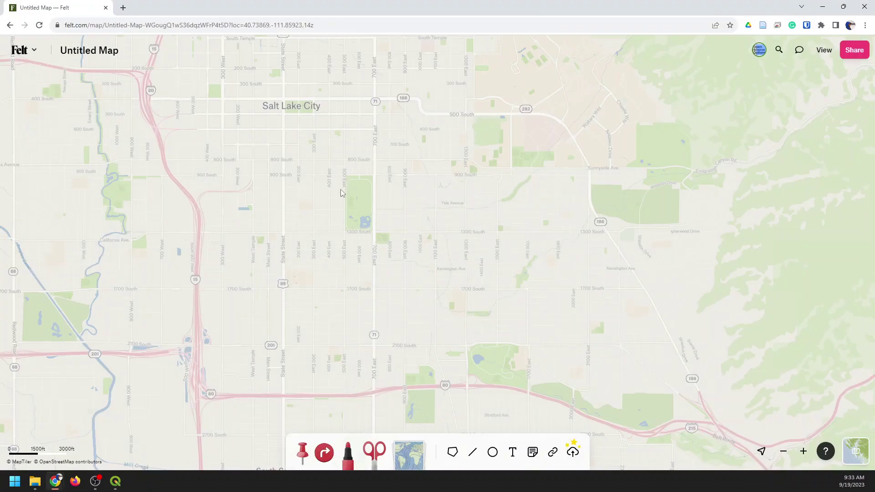
Step: Drag big-o-tires-loc.csv from the Downloads folder onto the Felt map
mouse_move(115, 486)
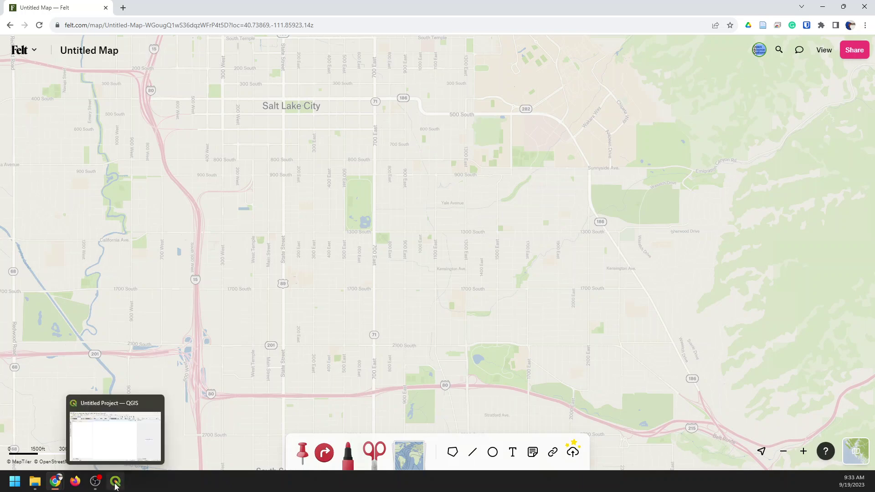
click(35, 481)
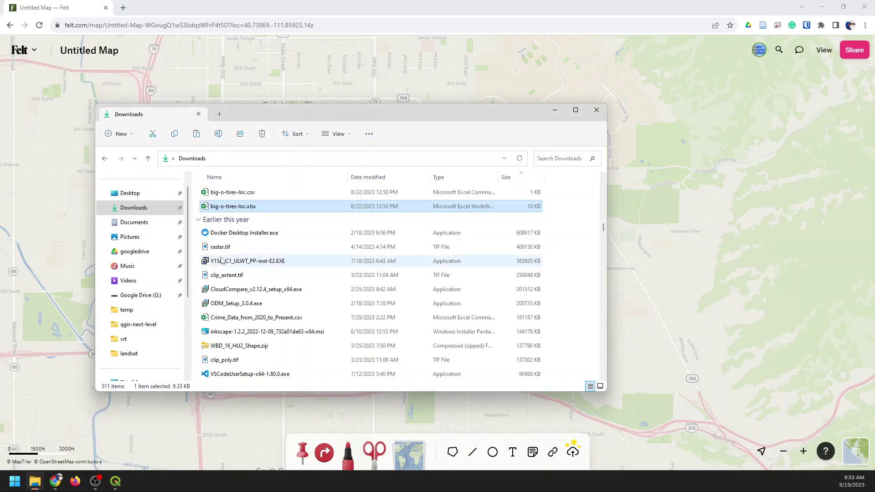
click(243, 195)
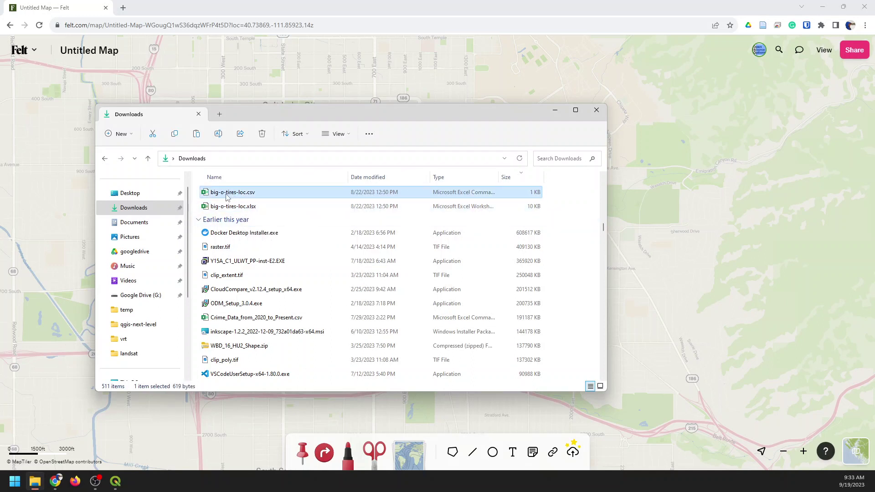
drag(219, 196, 719, 201)
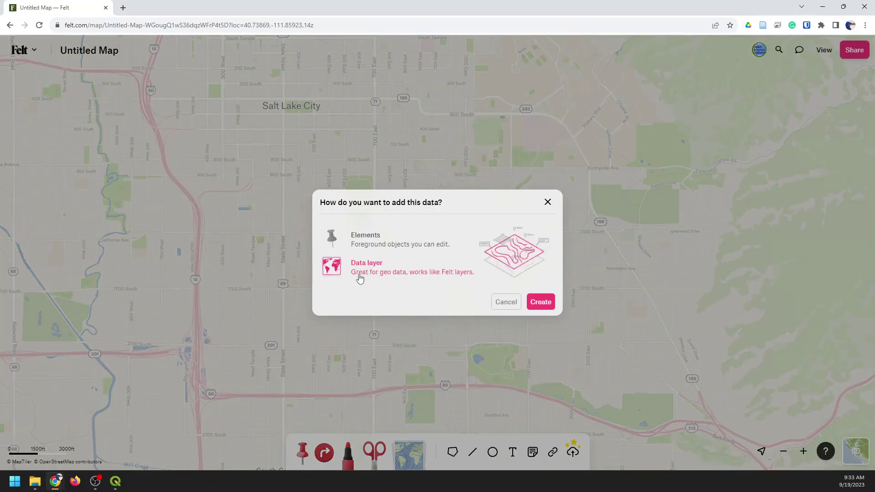
Step: Import big-o-tires-loc.csv as editable Elements rather than a data layer
click(361, 243)
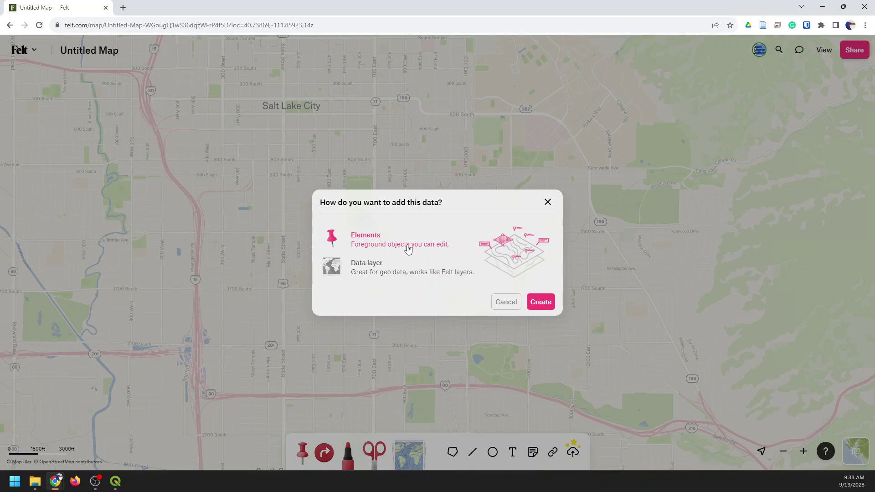
click(374, 272)
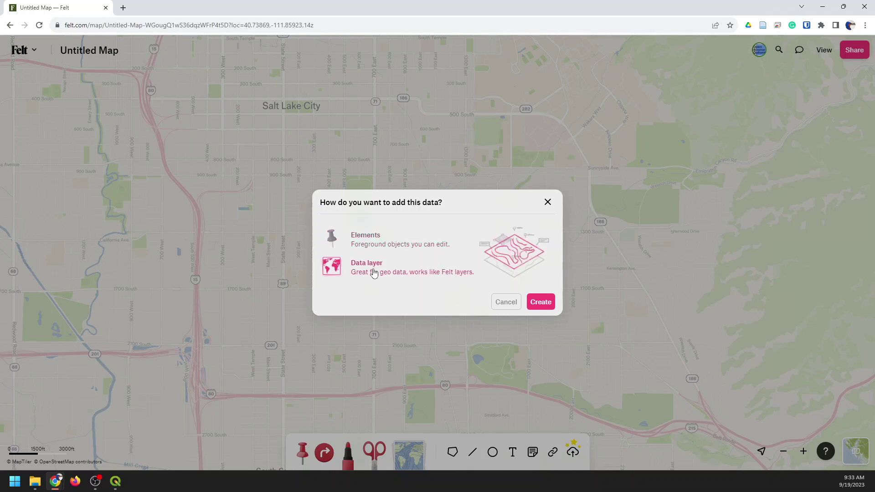
click(383, 242)
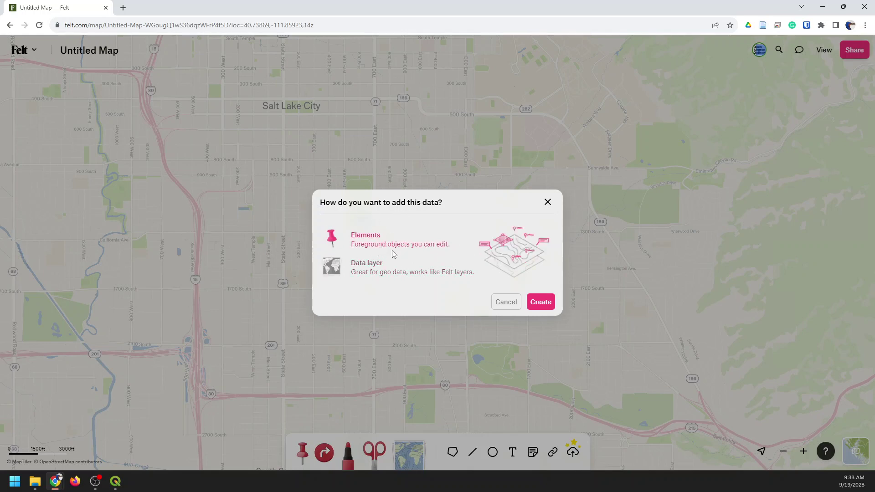
click(541, 302)
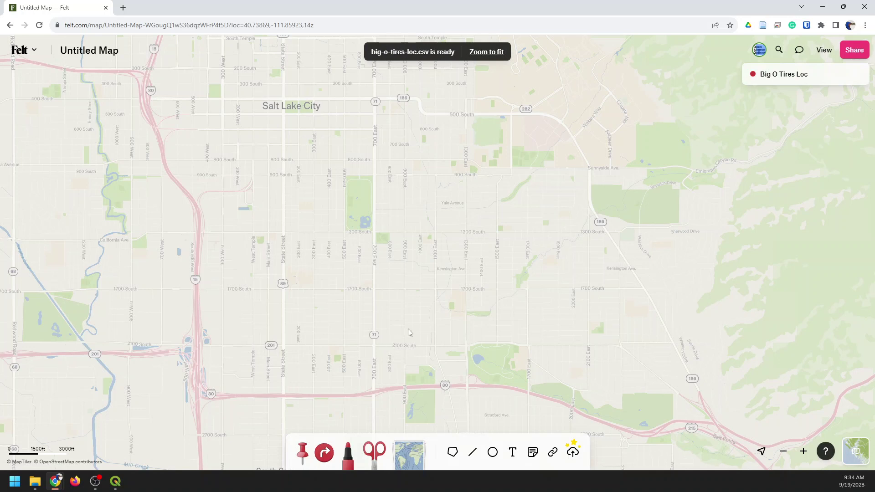
Step: Zoom to fit the Big O Tires Loc layer, showing stores across ID, UT, WY and CO
mouse_move(783, 74)
click(843, 77)
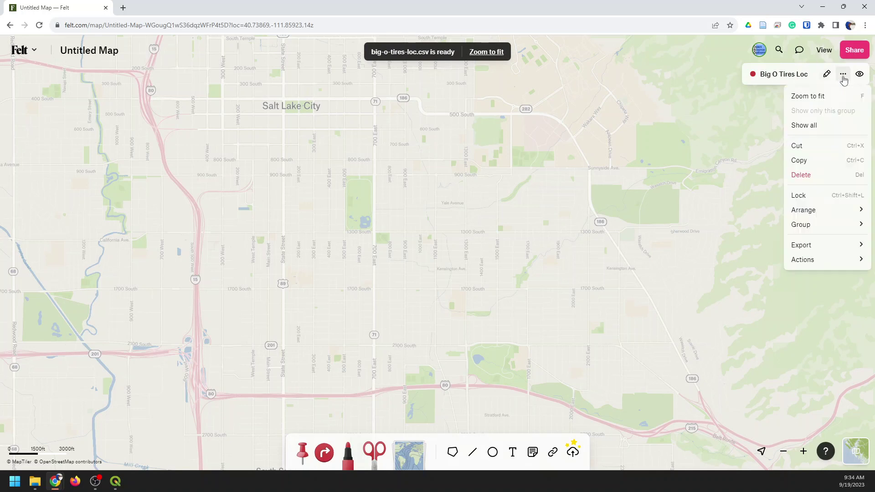
click(804, 96)
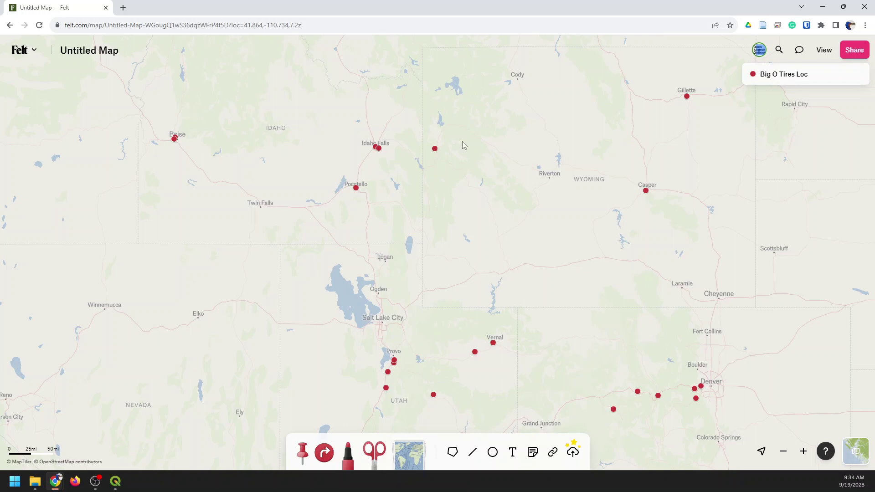
mouse_move(787, 79)
click(35, 51)
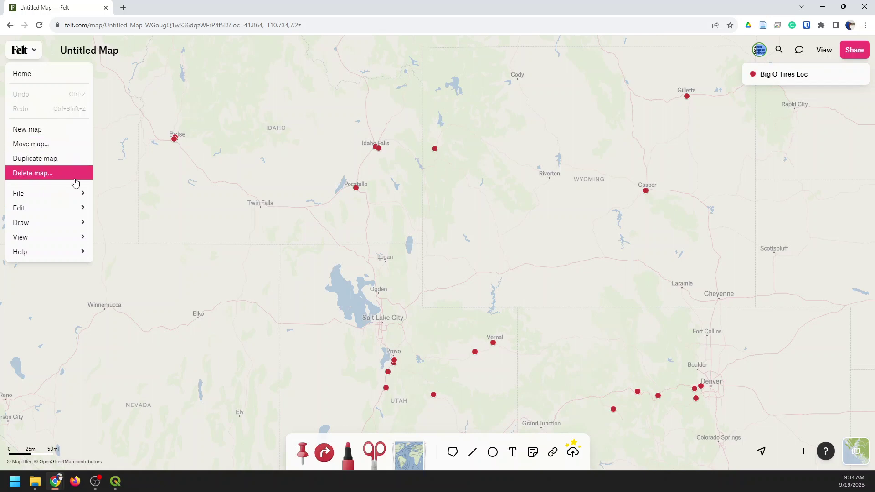
Step: Use File > Download all elements as GeoJSON, saving Untitled-Map.geojson into Downloads
mouse_move(76, 196)
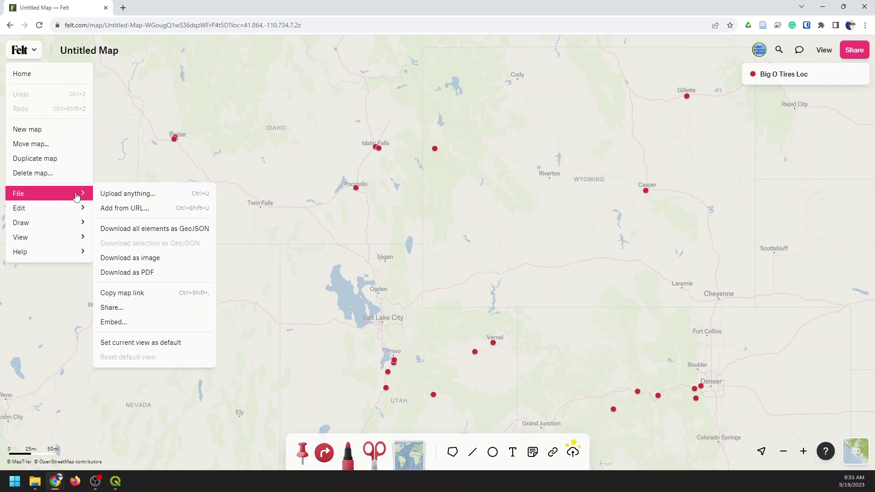
click(148, 228)
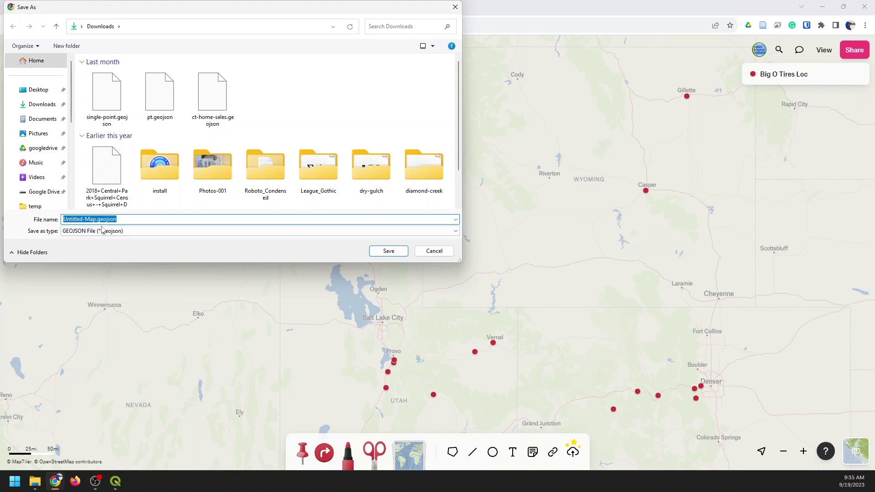
click(397, 254)
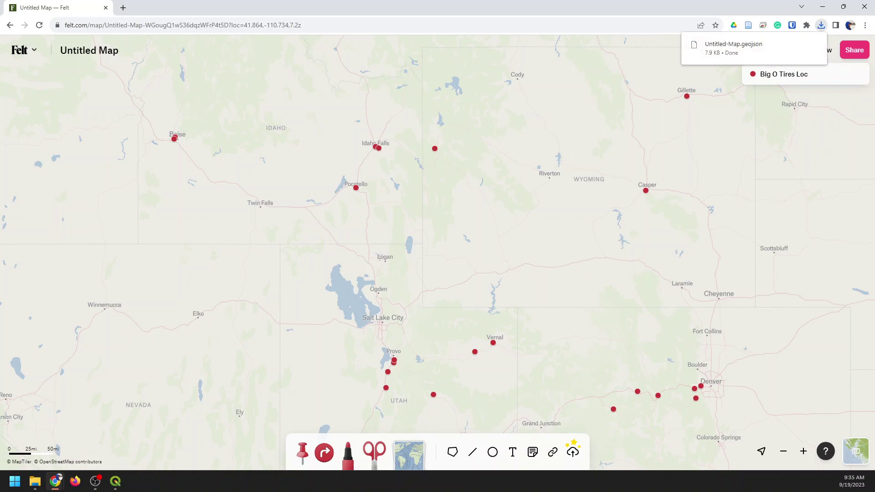
Step: In the QGIS Browser, expand Home > Downloads and select Untitled-Map.geojson
click(95, 482)
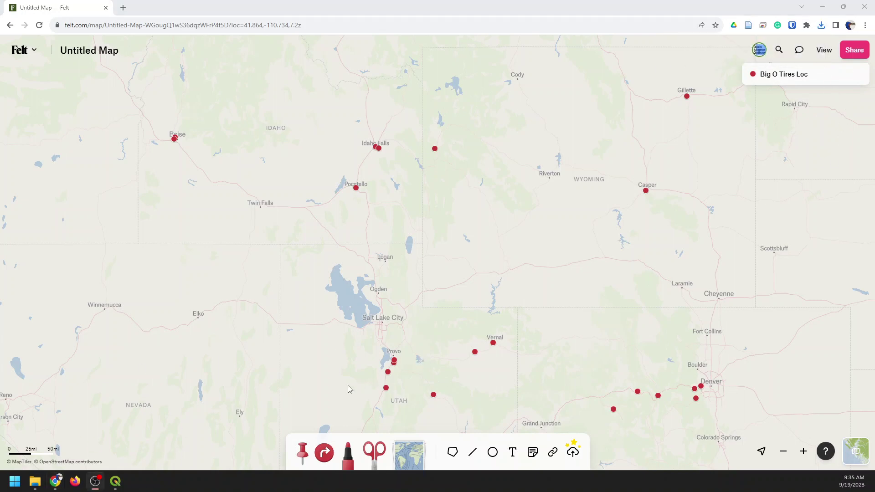
click(120, 485)
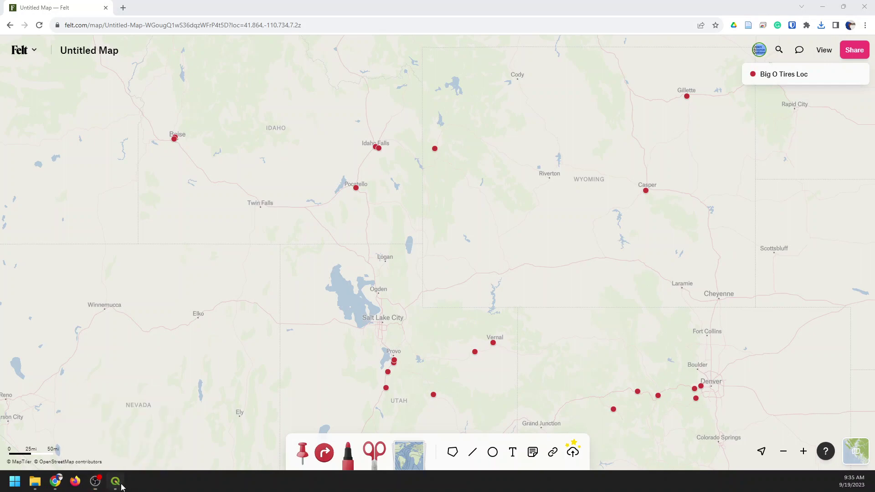
click(86, 450)
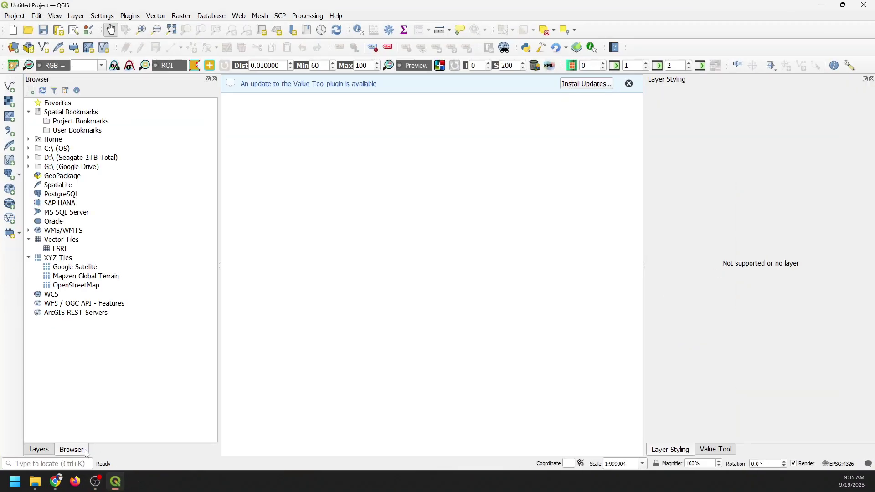
click(29, 140)
scroll(108, 302, down, 2)
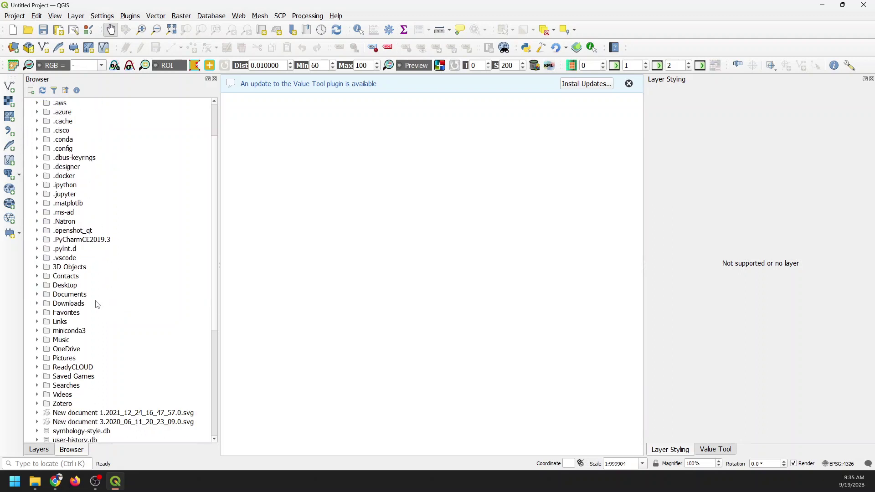
click(37, 304)
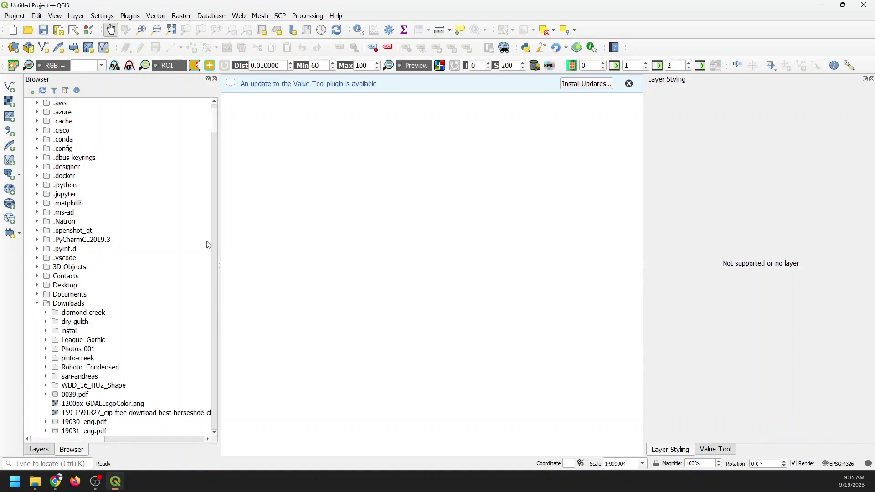
drag(215, 119, 200, 385)
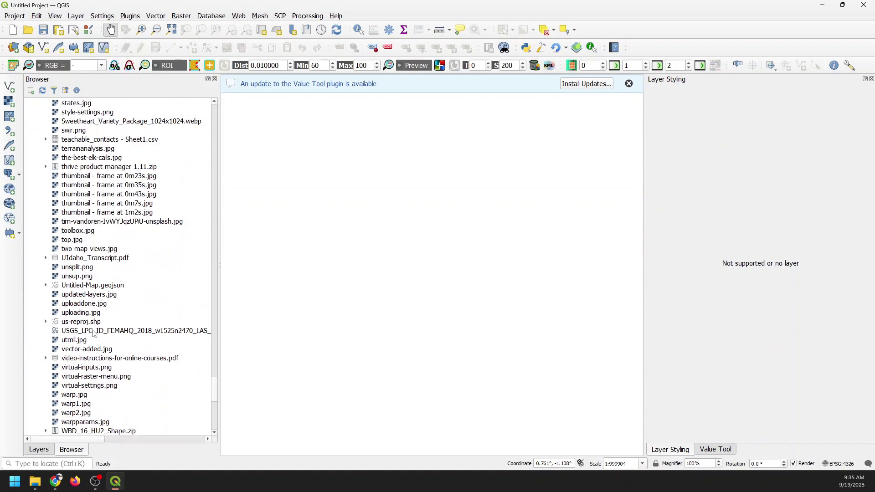
click(81, 286)
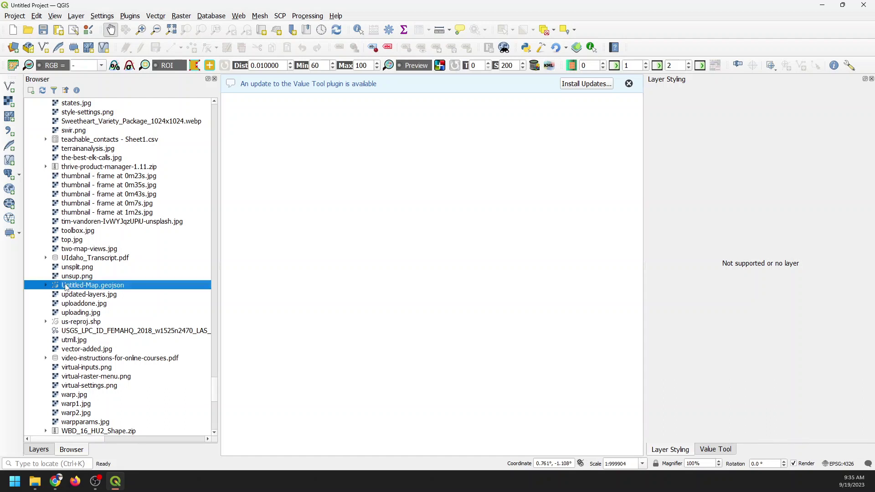
Step: Add Untitled-Map.geojson to the QGIS map canvas as a layer
drag(77, 288, 392, 276)
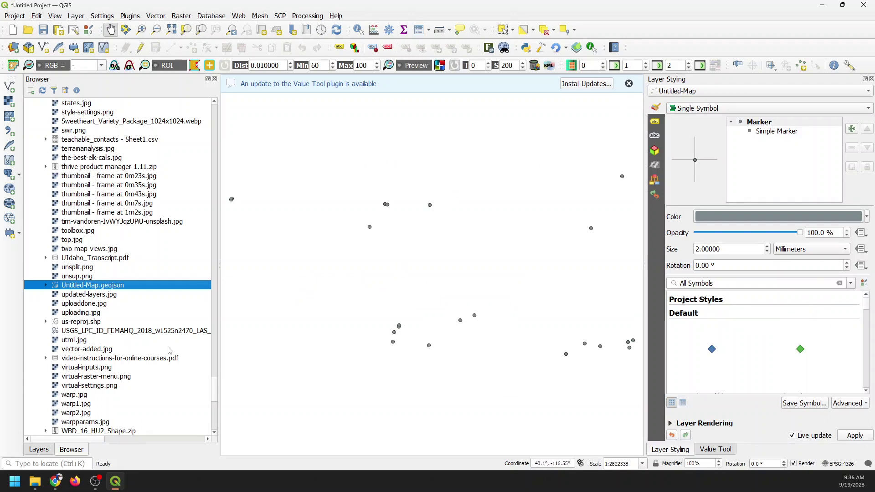
click(38, 449)
click(72, 449)
Step: Add the XYZ Tiles OpenStreetMap basemap to the map and view the layer list
scroll(123, 228, up, 15)
drag(215, 338, 218, 124)
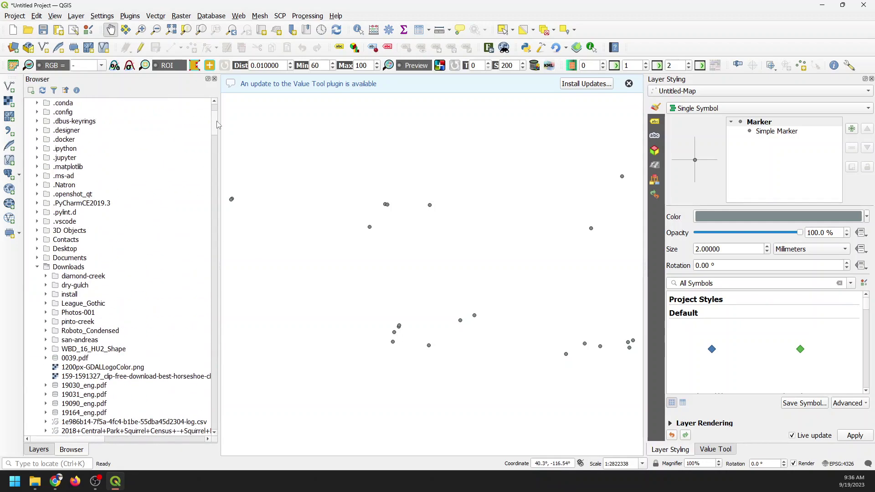
click(38, 268)
scroll(157, 335, down, 5)
drag(101, 404, 354, 394)
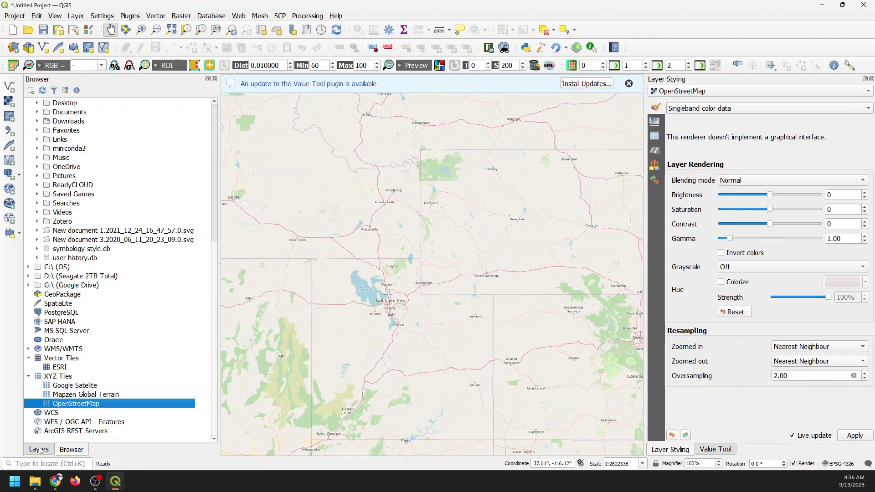
click(38, 449)
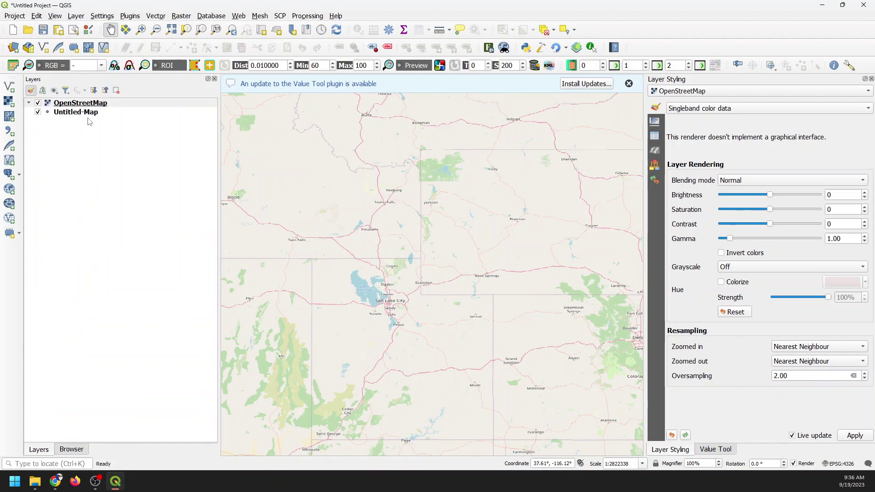
Step: Move OpenStreetMap below Untitled-Map and set the Simple Marker fill colour to red
drag(91, 106, 103, 121)
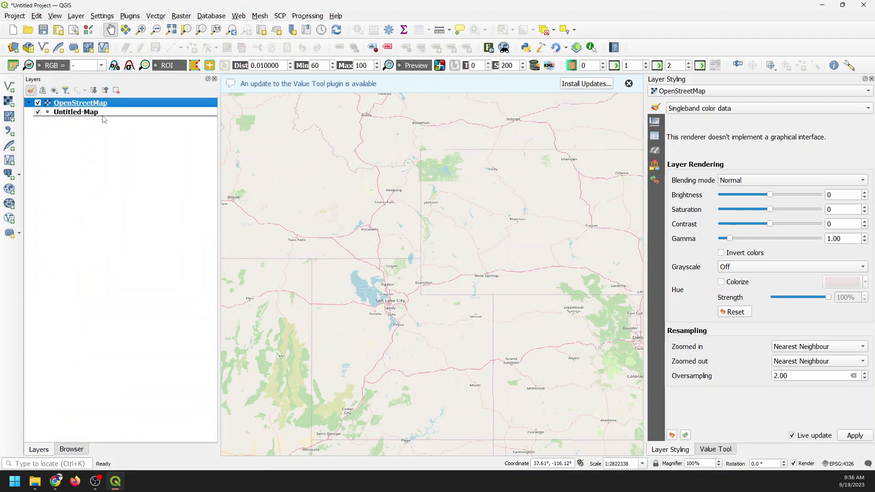
click(108, 102)
click(109, 104)
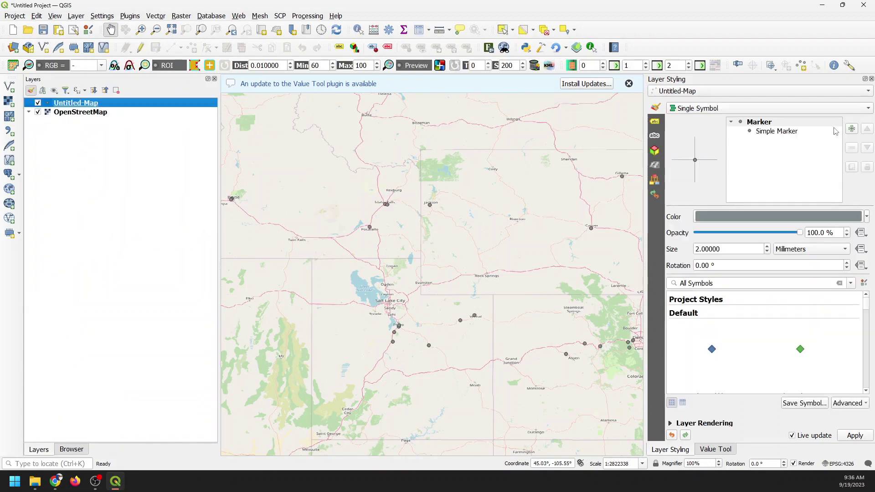
click(789, 132)
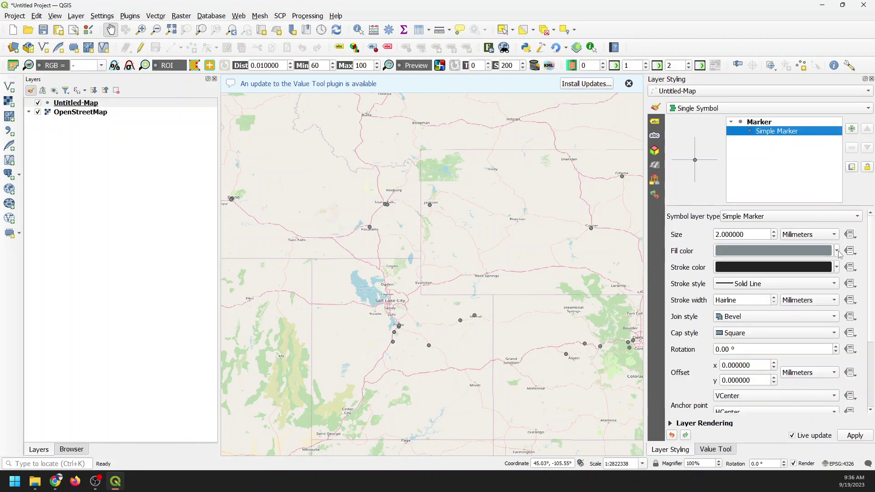
click(839, 254)
click(748, 199)
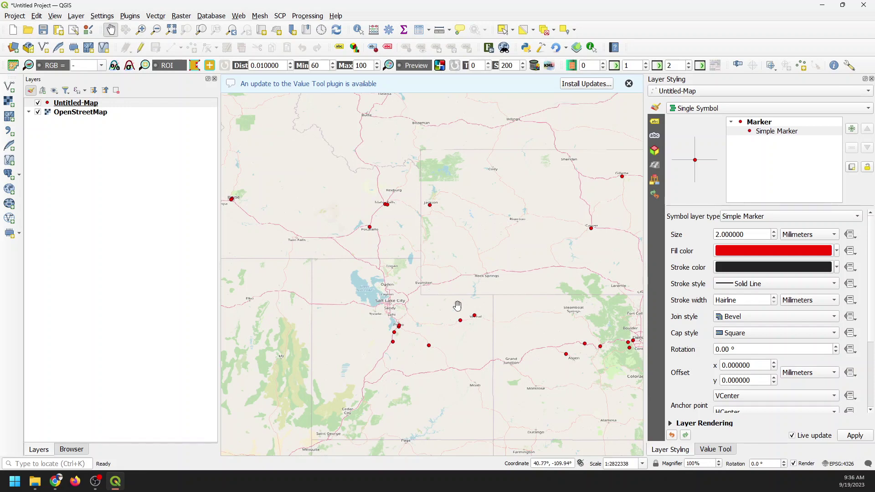
scroll(361, 308, up, 1)
scroll(426, 335, down, 1)
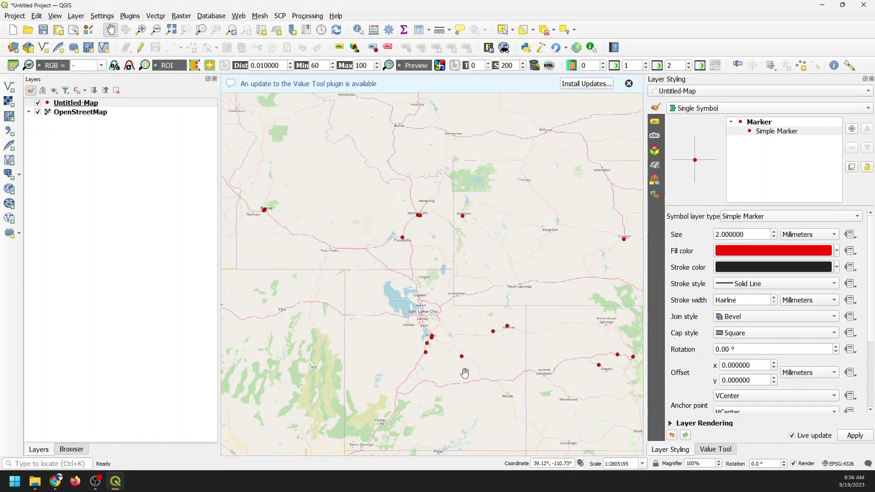
Step: Drag big-o-tires-loc.csv from the Downloads browser onto the QGIS map canvas
click(81, 450)
scroll(117, 230, up, 8)
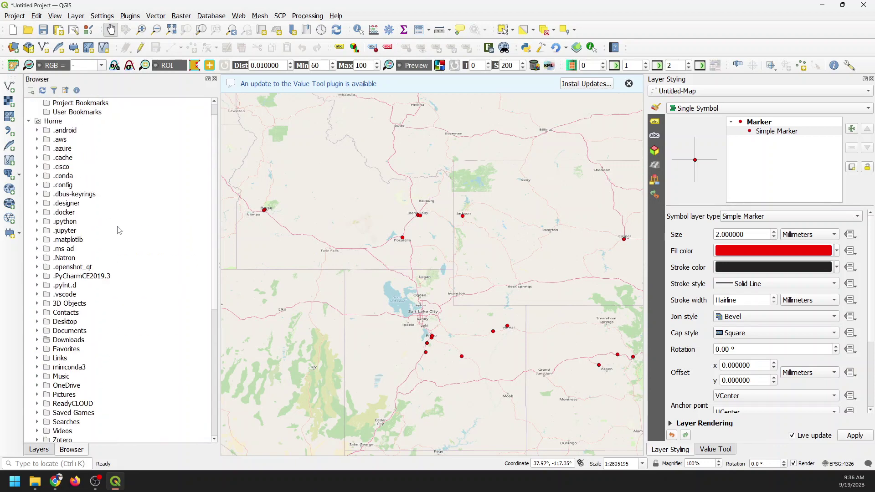
scroll(118, 230, up, 1)
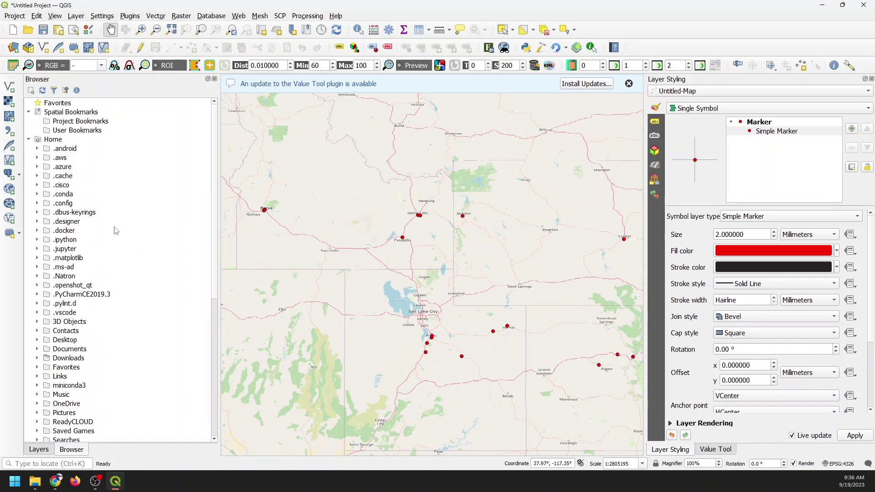
scroll(112, 232, down, 2)
click(38, 304)
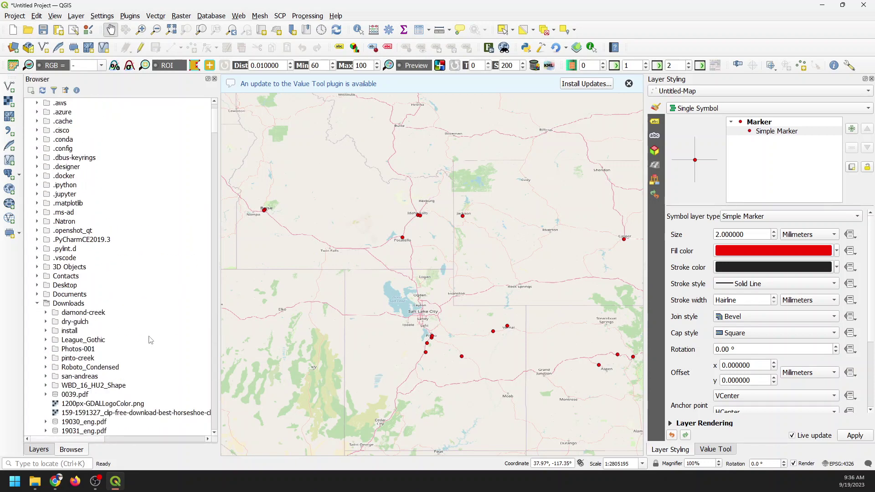
scroll(151, 340, down, 12)
scroll(150, 339, down, 12)
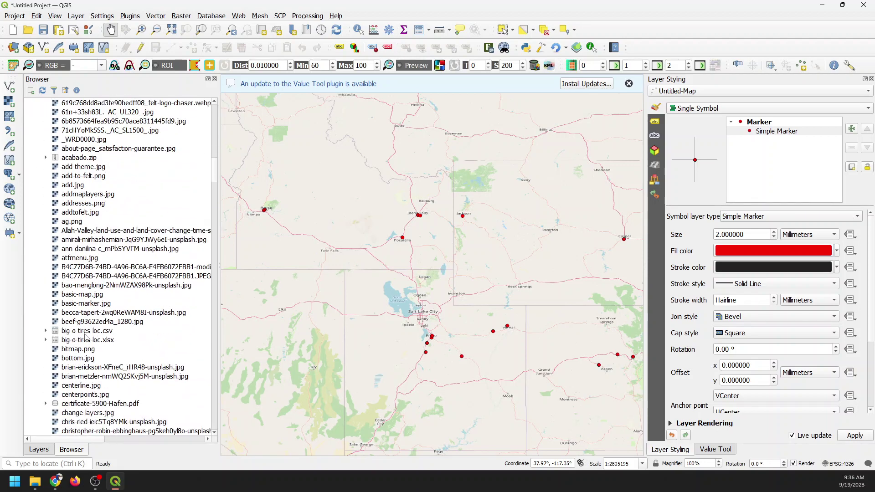
click(84, 332)
drag(75, 334, 382, 309)
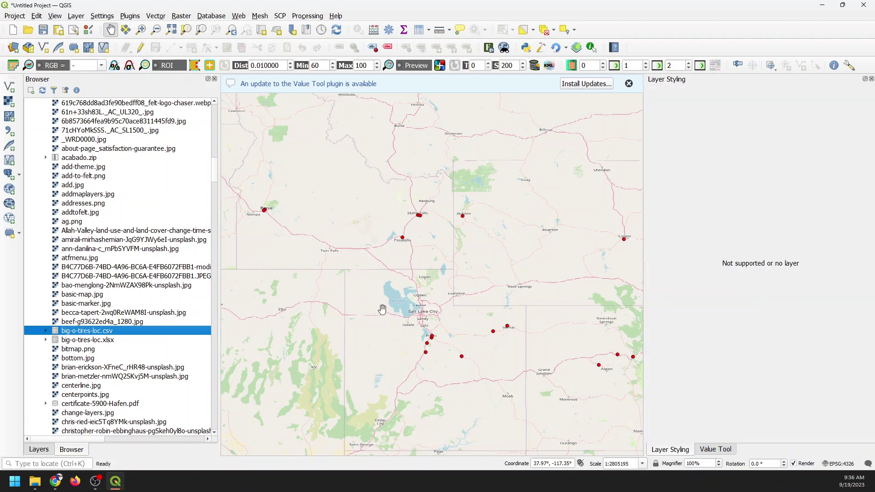
Step: Open the context menu of the new big-o-tires-loc layer in the Layers panel, then dismiss it
click(39, 450)
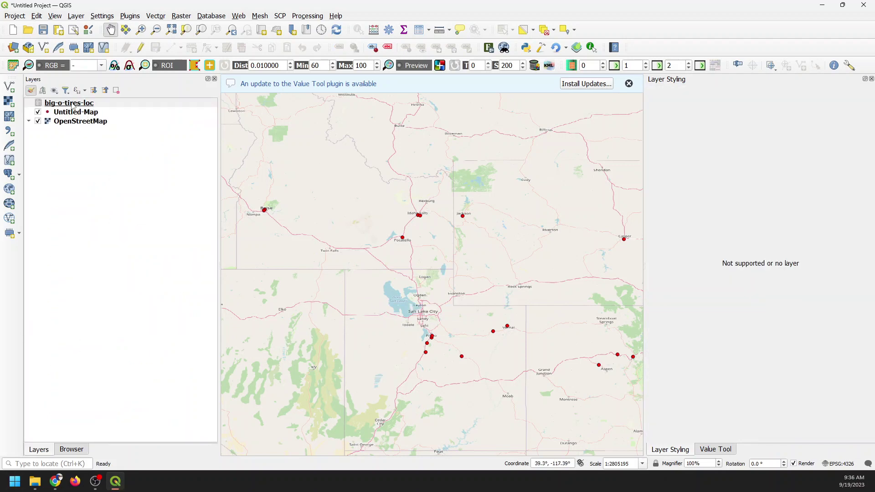
right_click(71, 104)
click(59, 106)
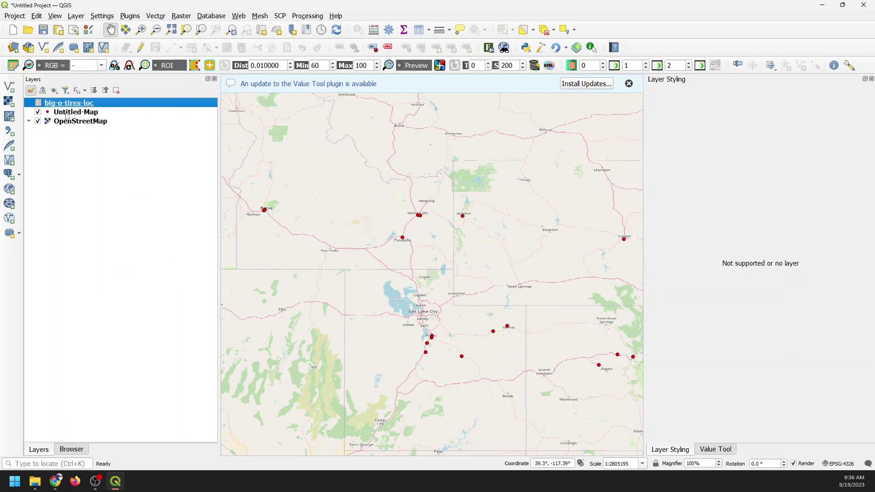